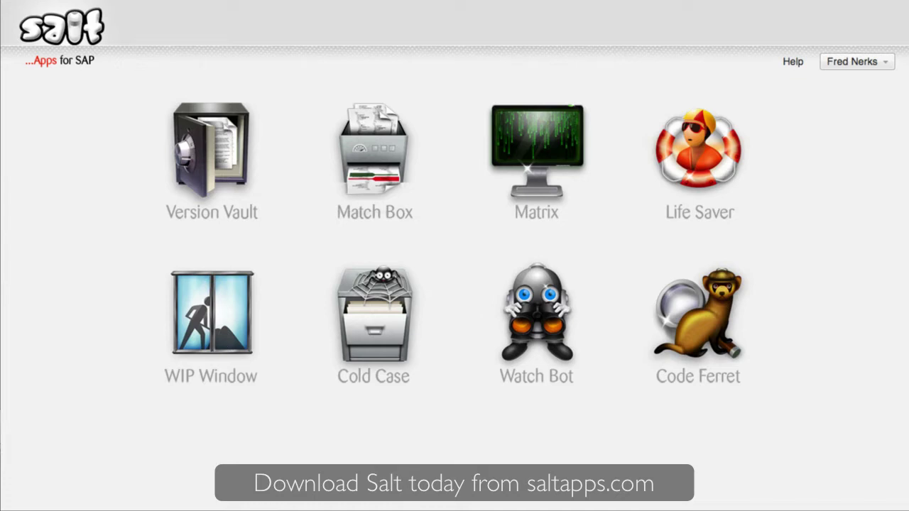
# Open Watch Bot and add a new alert rule, Untitled rule 1, watching object changes on N4S
pyautogui.click(578, 291)
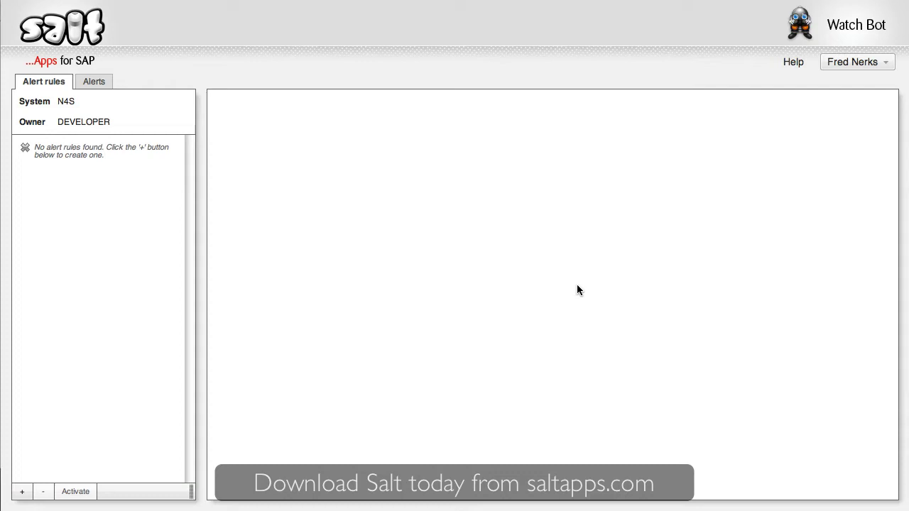
pyautogui.click(22, 492)
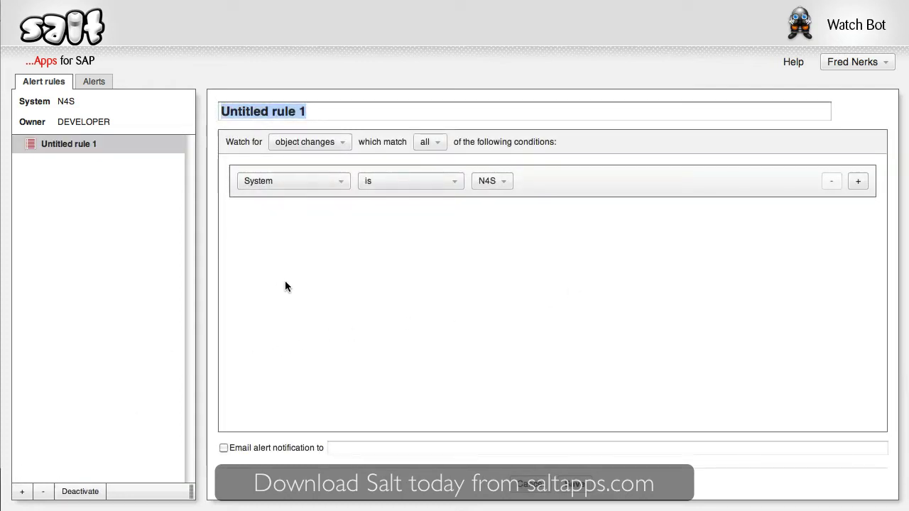
pyautogui.click(331, 142)
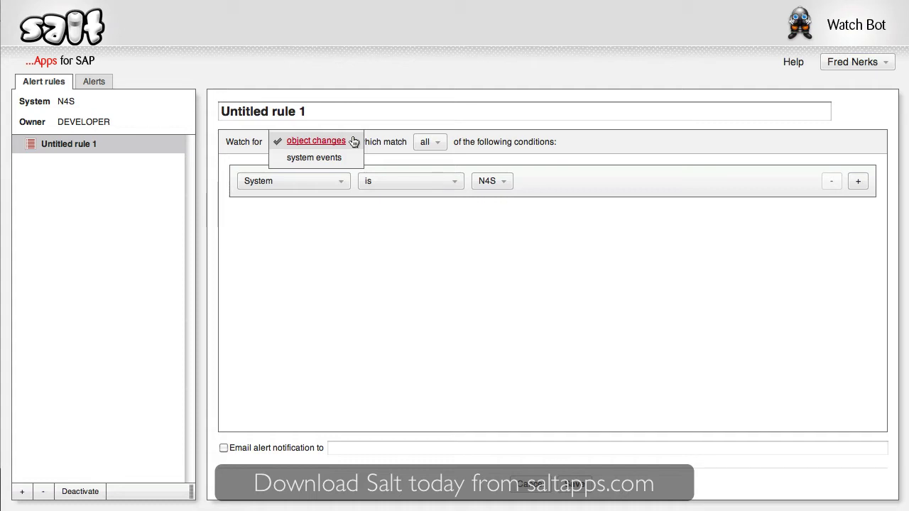
# Make the rule watch system events on any system, including older-data restores and data copies
pyautogui.click(352, 158)
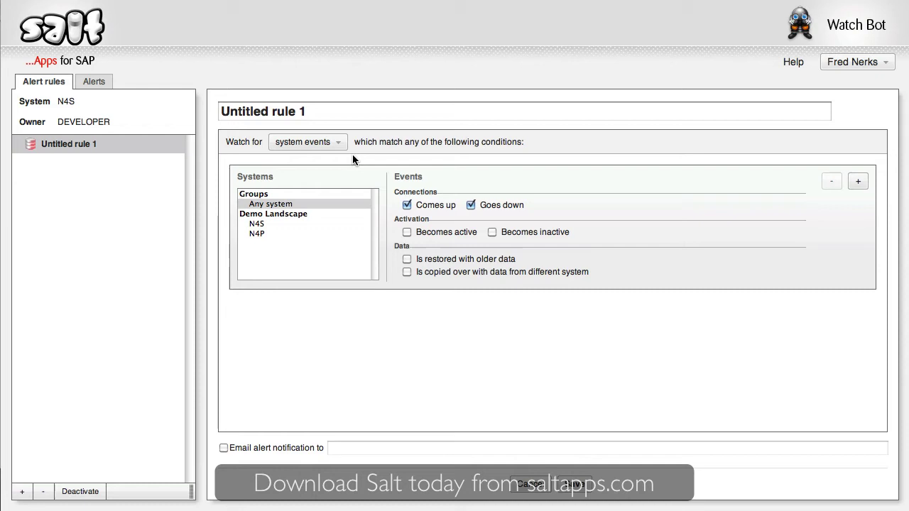
pyautogui.click(315, 204)
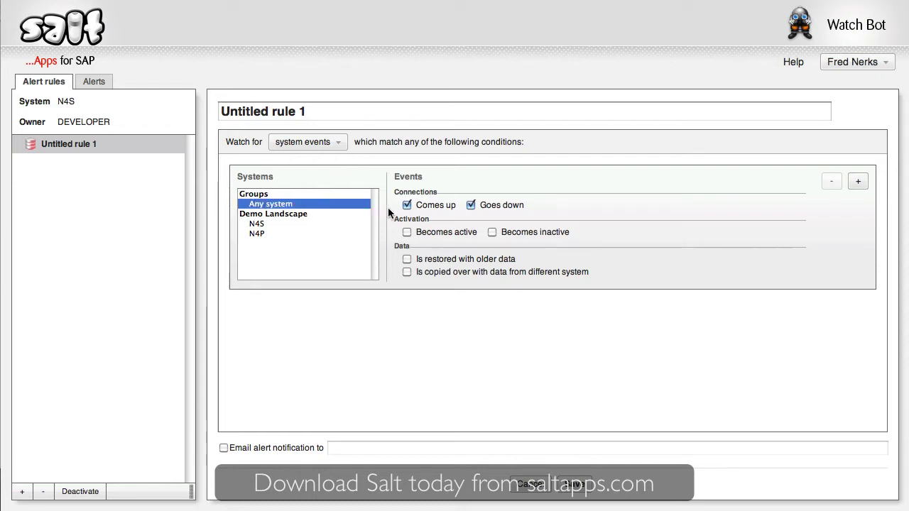
pyautogui.click(427, 260)
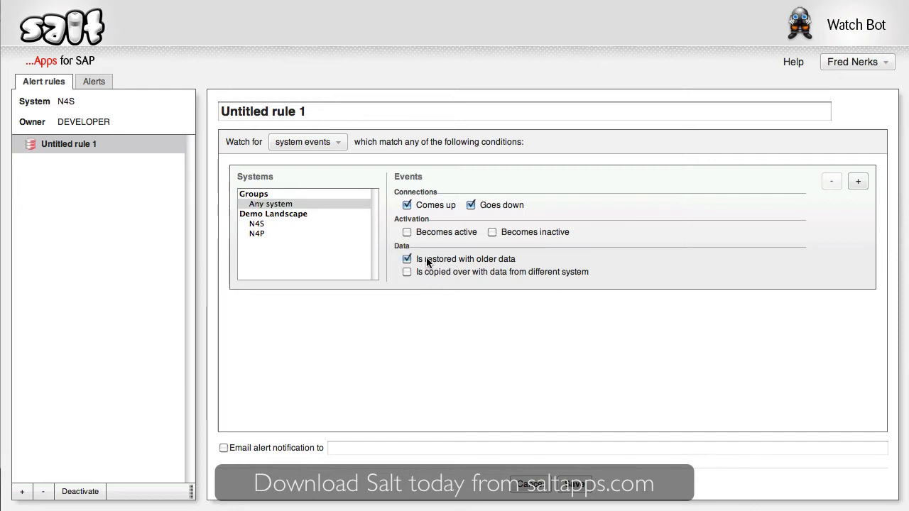
pyautogui.click(427, 270)
# Turn on e-mail alert notification to a test address and save the rule
pyautogui.click(299, 448)
pyautogui.write('test@foobar.com')
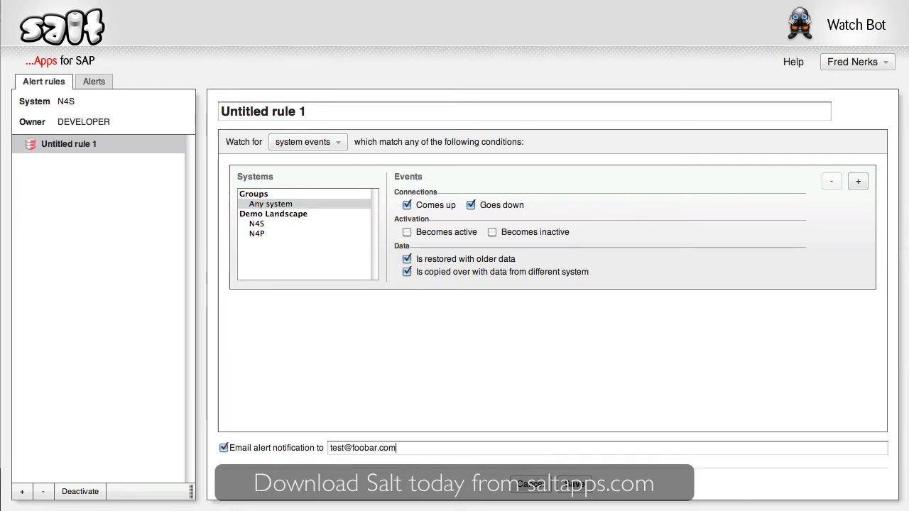
pyautogui.click(575, 484)
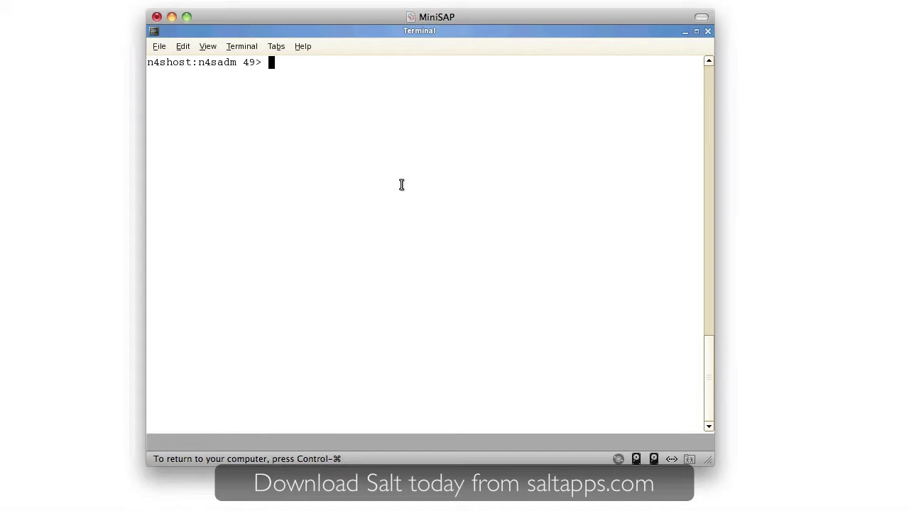
# Run stopsap n4shost in the terminal to shut down the N4S system
pyautogui.write('stopd')
pyautogui.press('BackSpace')
pyautogui.write('sap n4shost')
pyautogui.press('Return')
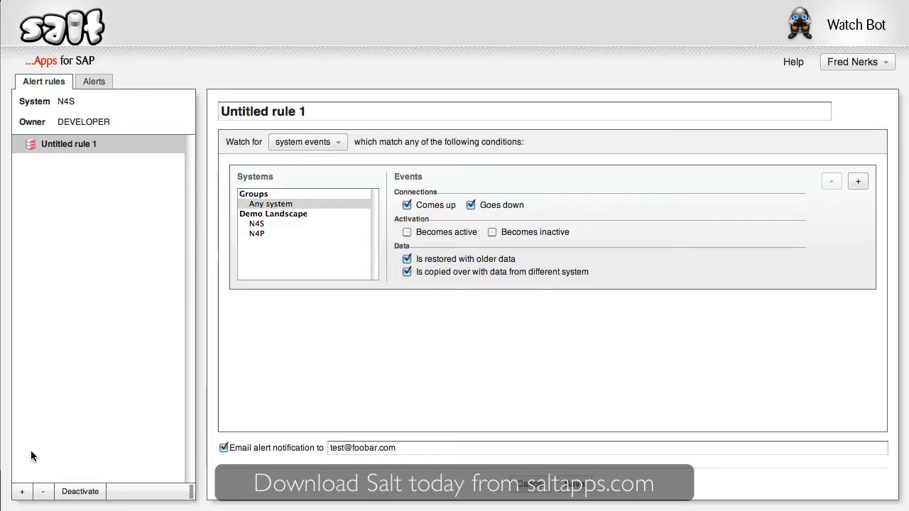
# Add a second alert rule watching object changes with the condition System is N4P
pyautogui.click(22, 491)
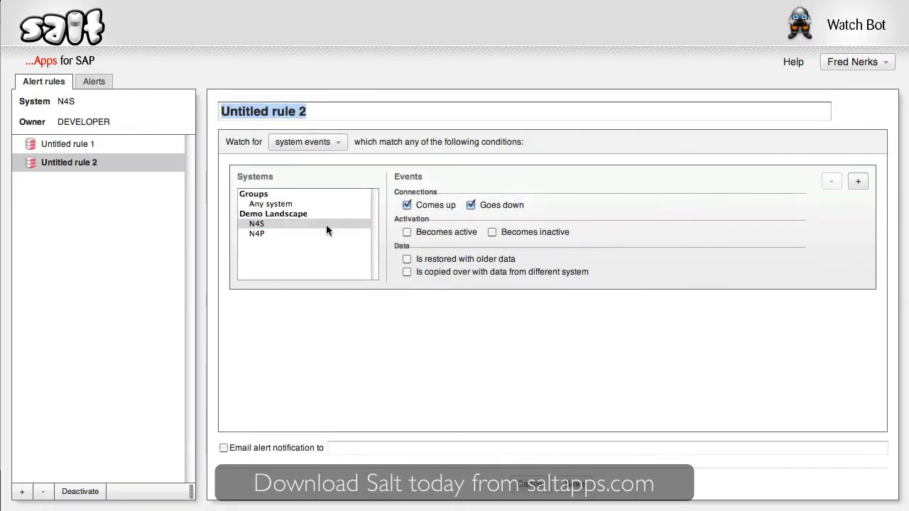
pyautogui.click(337, 143)
pyautogui.click(343, 128)
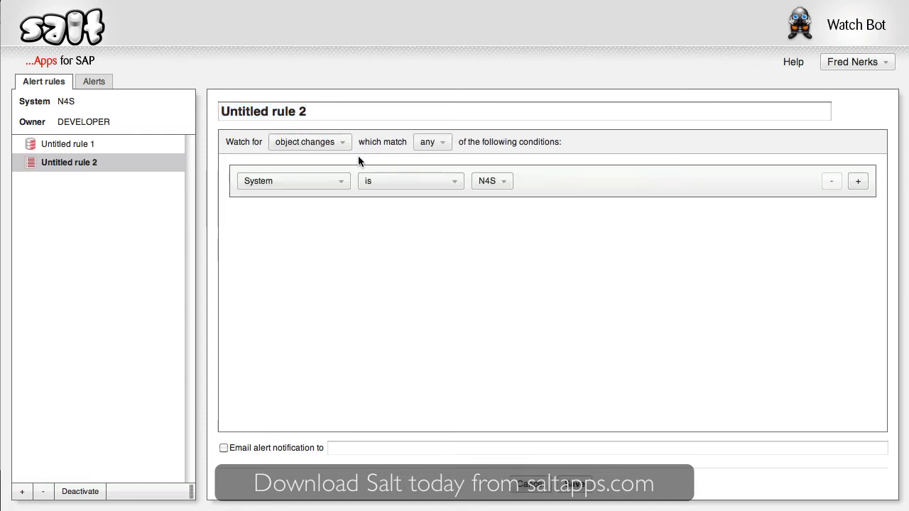
pyautogui.click(503, 182)
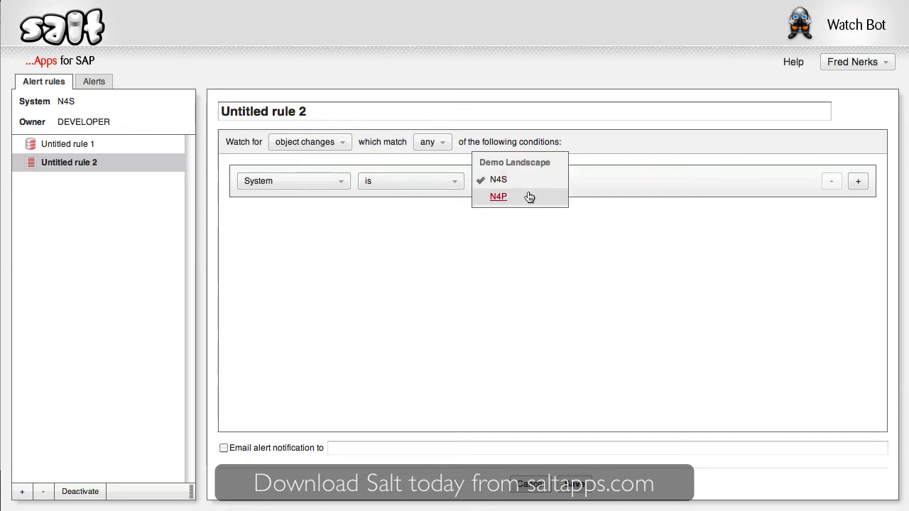
pyautogui.click(529, 197)
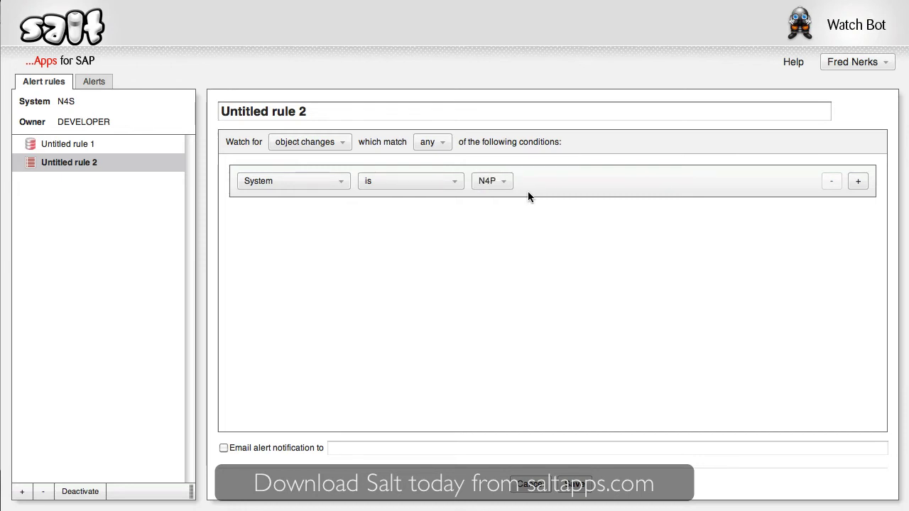
# Add a second condition: Package is Z_TEST
pyautogui.click(857, 182)
pyautogui.click(340, 214)
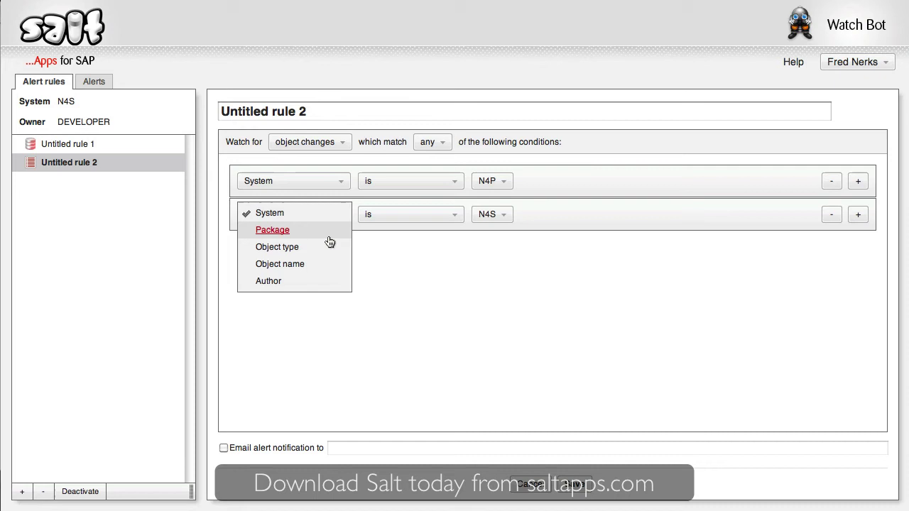
pyautogui.click(329, 230)
pyautogui.click(541, 219)
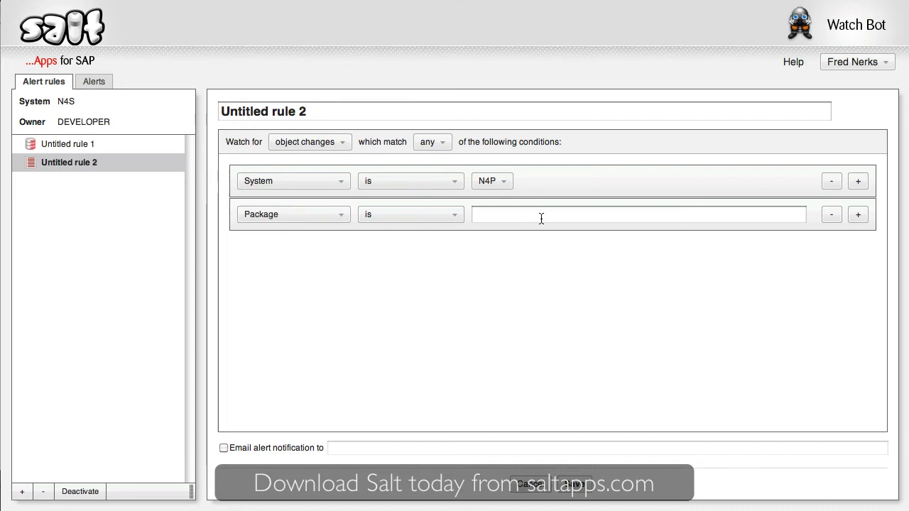
pyautogui.write('Z_TEST')
# Add a third condition Author is DEVELOPER and enable e-mail alerts to a test address
pyautogui.click(857, 214)
pyautogui.click(334, 247)
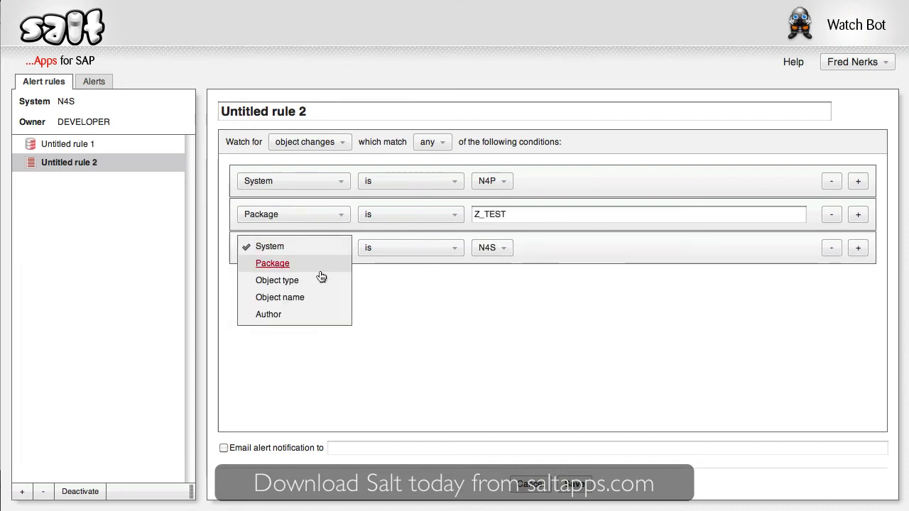
pyautogui.click(310, 315)
pyautogui.click(499, 248)
pyautogui.write('DEVELOPER')
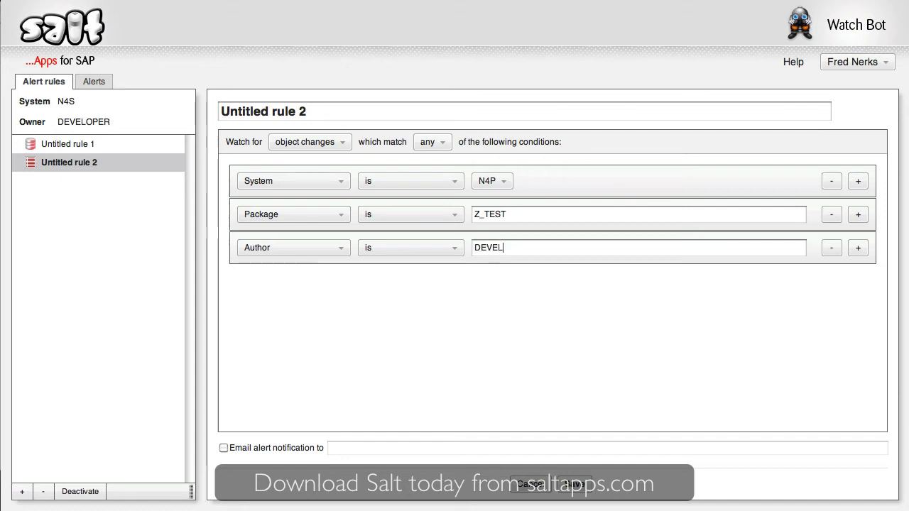
pyautogui.click(287, 449)
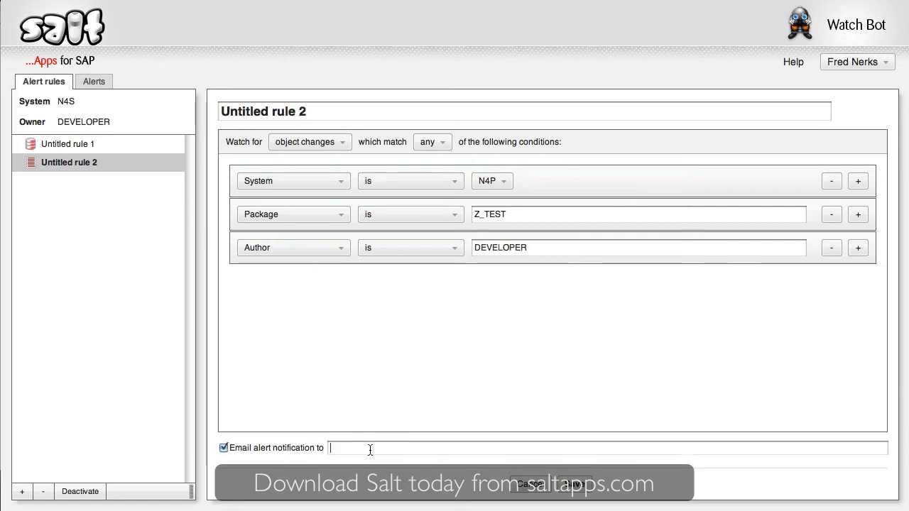
pyautogui.write('test@foobar.')
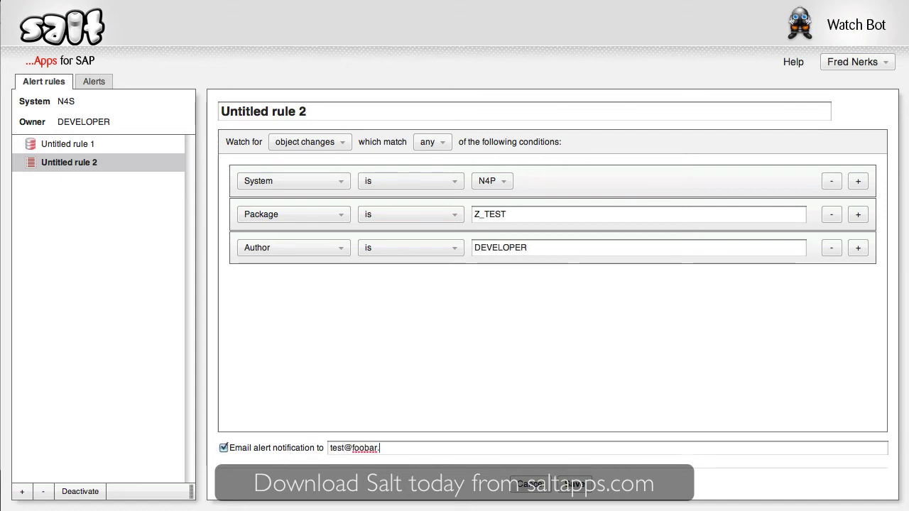
pyautogui.write('com')
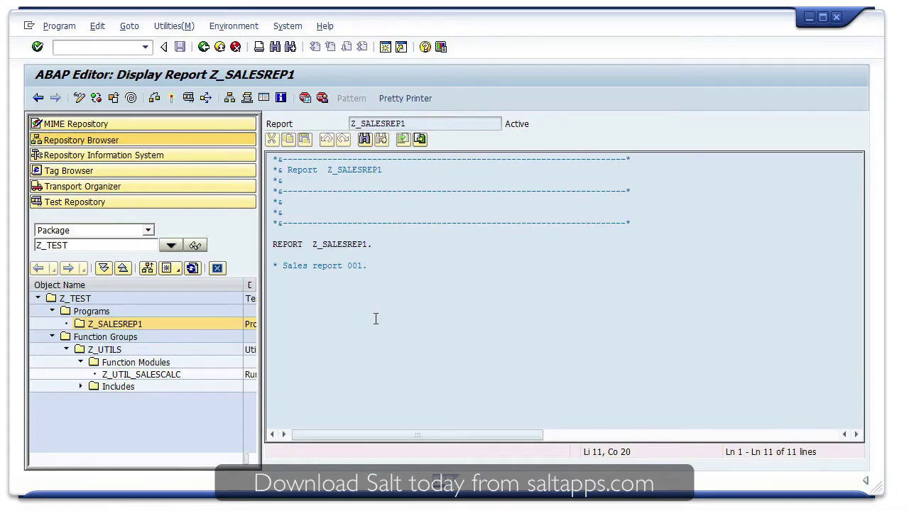
# Add the comment '* New change.' to Z_SALESREP1 and activate it under request N4SK900112
pyautogui.click(79, 99)
pyautogui.click(461, 318)
pyautogui.press('Return')
pyautogui.press('Return')
pyautogui.write('* N')
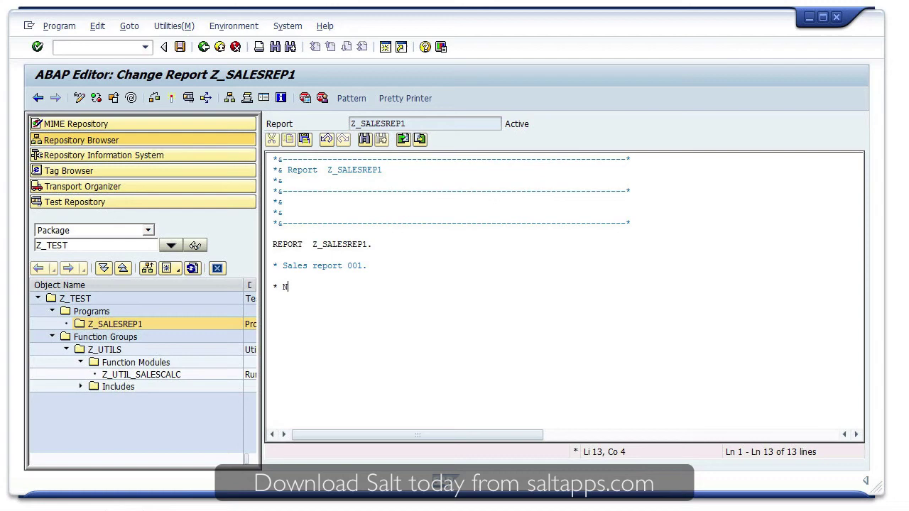
pyautogui.write('ew change.')
pyautogui.click(173, 99)
pyautogui.press('F5')
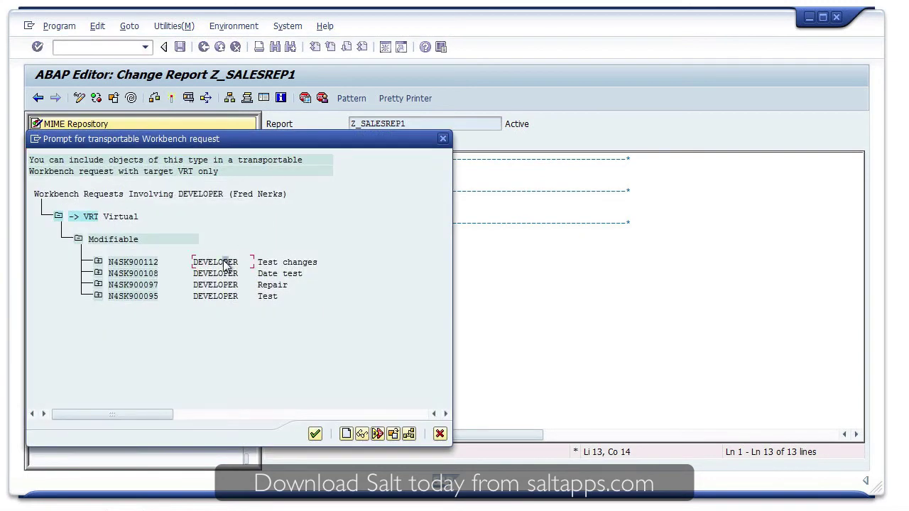
pyautogui.doubleClick(226, 264)
pyautogui.click(240, 246)
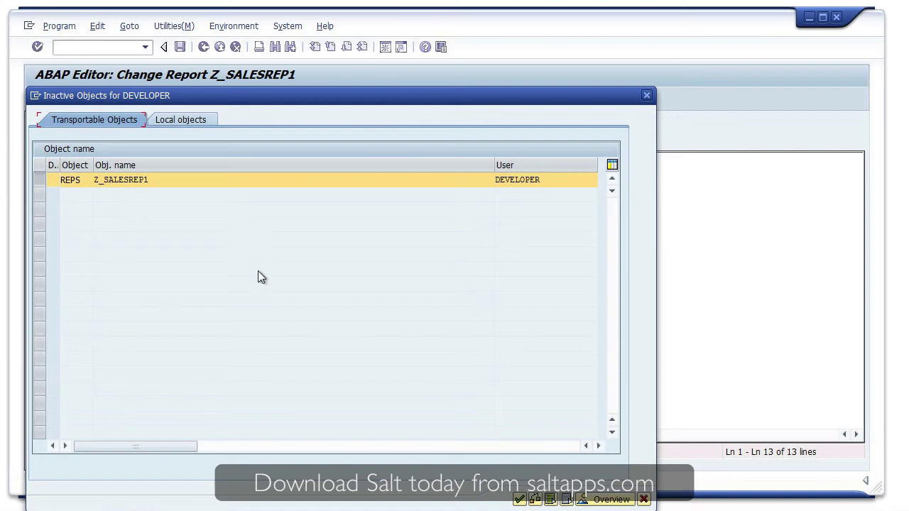
pyautogui.click(519, 500)
# Add the comment '* Logic here.' to function module Z_UTIL_SALESCALC and activate it
pyautogui.doubleClick(177, 375)
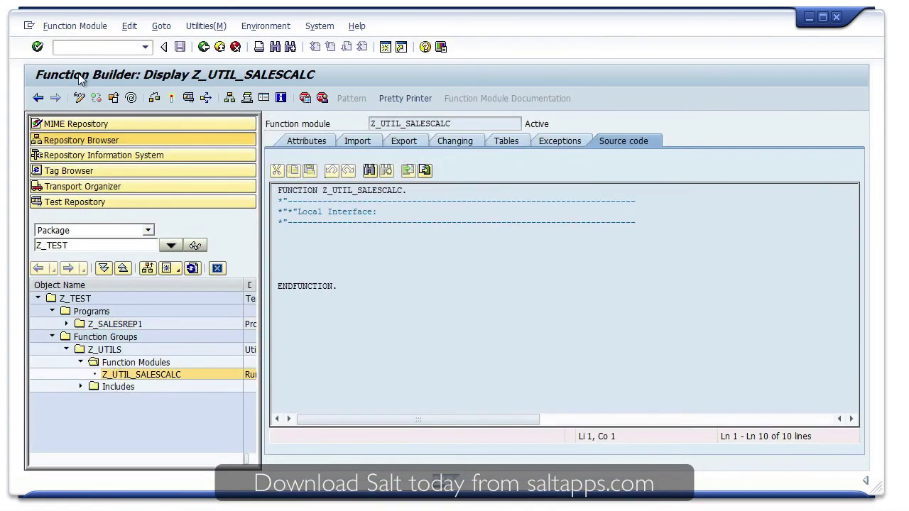
pyautogui.click(79, 98)
pyautogui.click(301, 244)
pyautogui.write('* L')
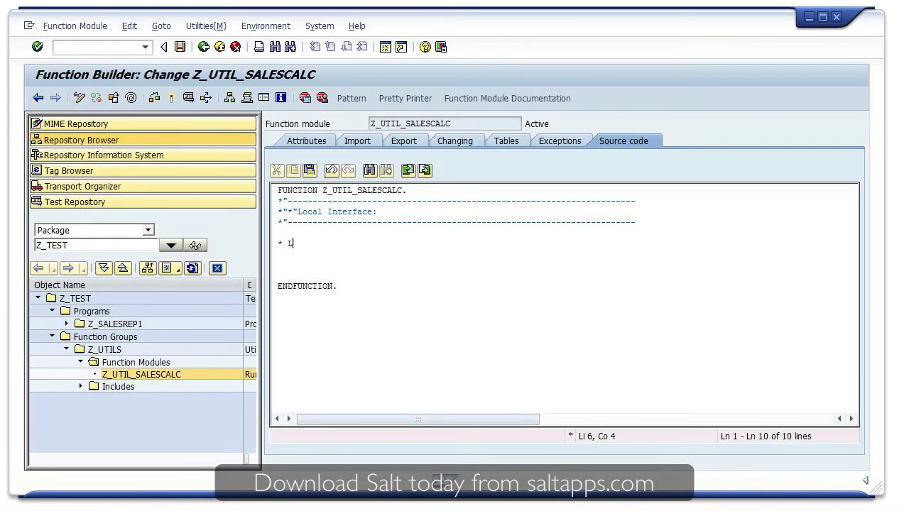
pyautogui.write('ogic here.')
pyautogui.click(170, 98)
pyautogui.click(239, 302)
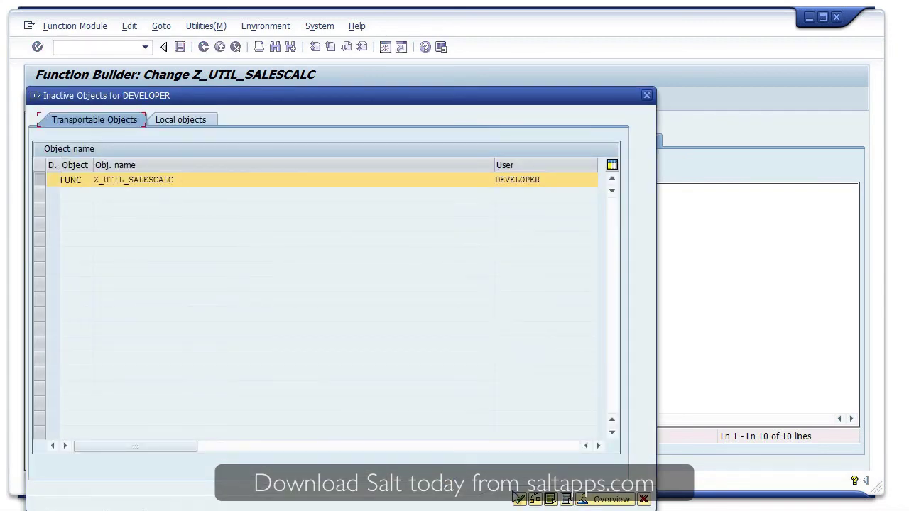
pyautogui.click(518, 499)
# Release task N4SK900113, then release transport request N4SK900112
pyautogui.click(100, 101)
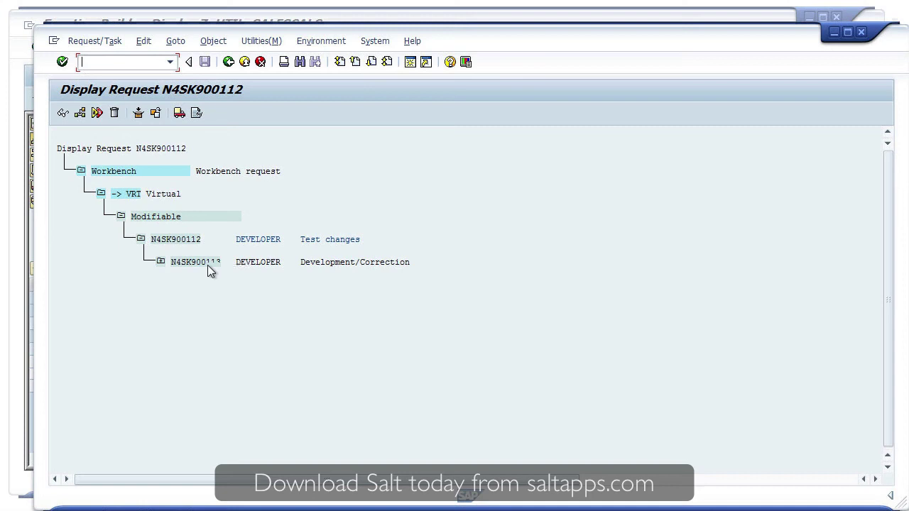
pyautogui.click(207, 264)
pyautogui.click(180, 113)
pyautogui.click(191, 239)
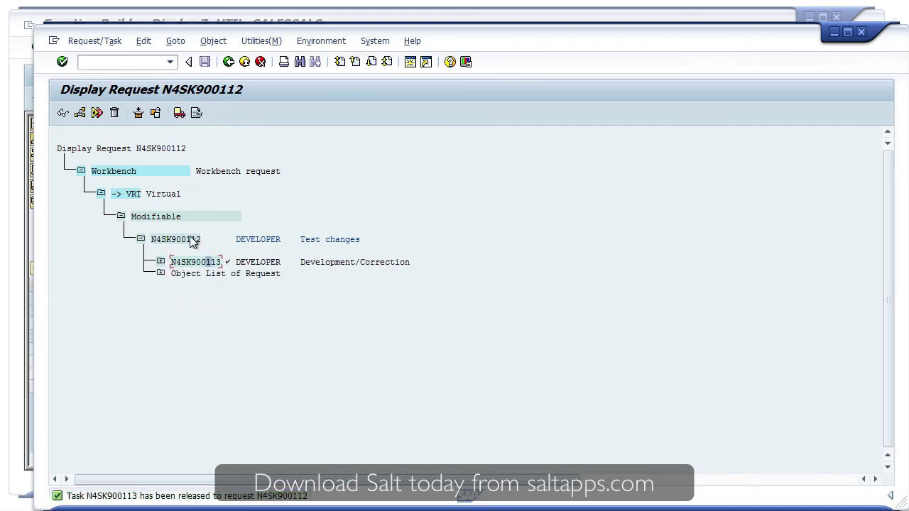
pyautogui.click(181, 114)
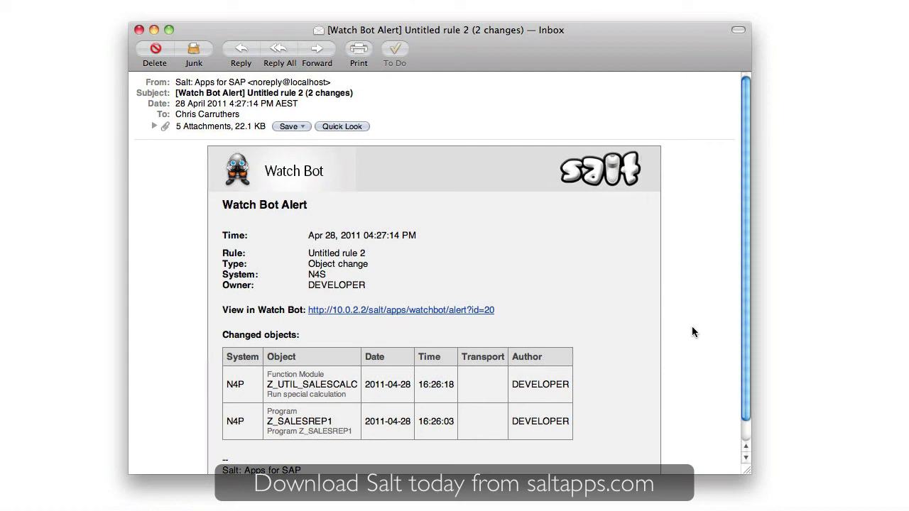
# Open alert 20 in Watch Bot, view Z_SALESREP1's changed source, and close the viewer
pyautogui.click(474, 310)
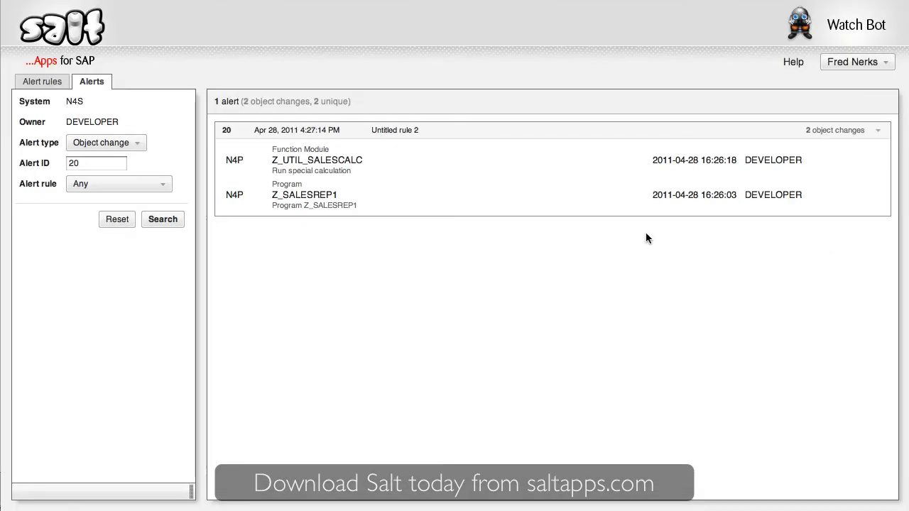
pyautogui.click(331, 196)
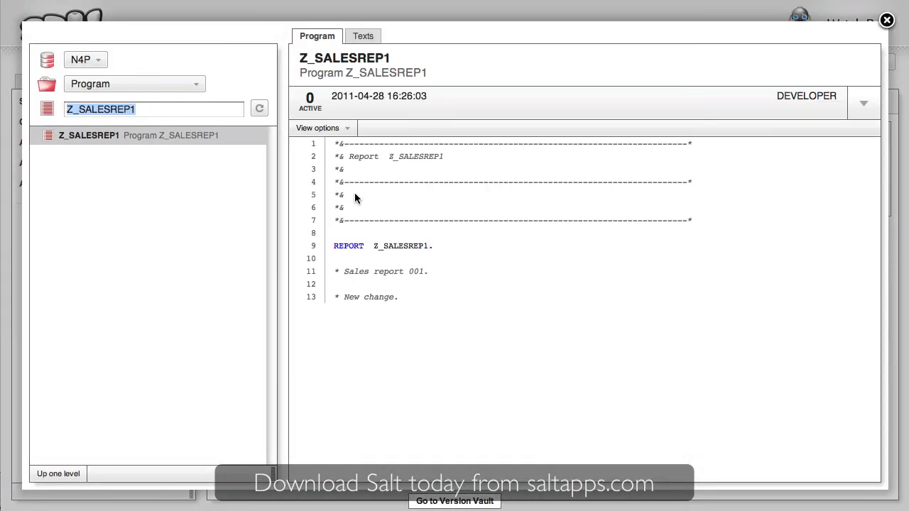
pyautogui.click(887, 21)
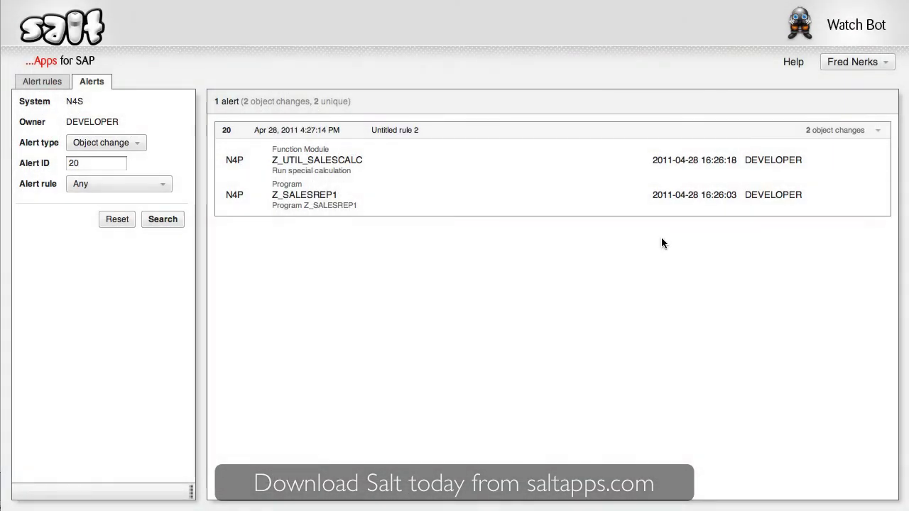